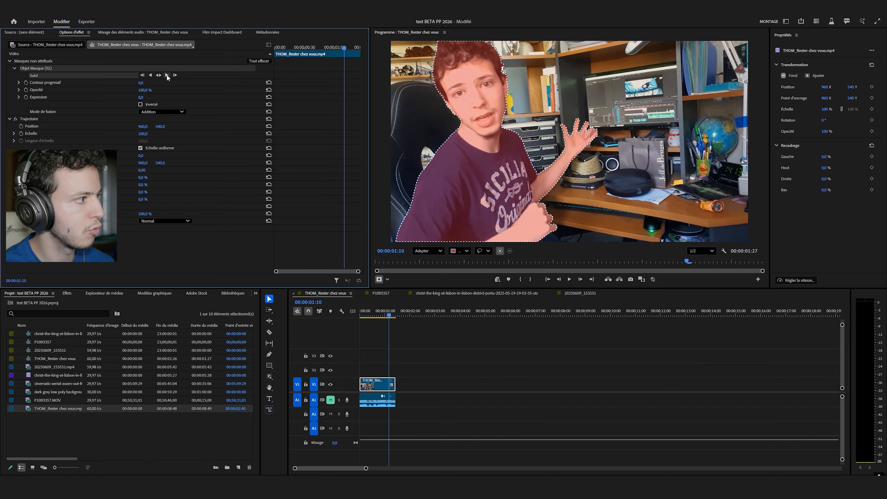
Track the object mask on the man forward and backward from 00:00:01:10 through the whole clip and check the tracked result
click(555, 83)
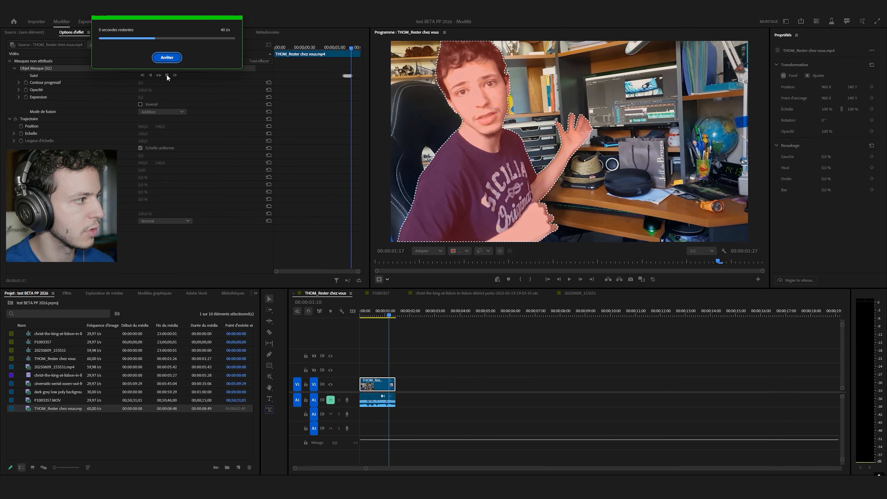
drag(347, 48, 345, 51)
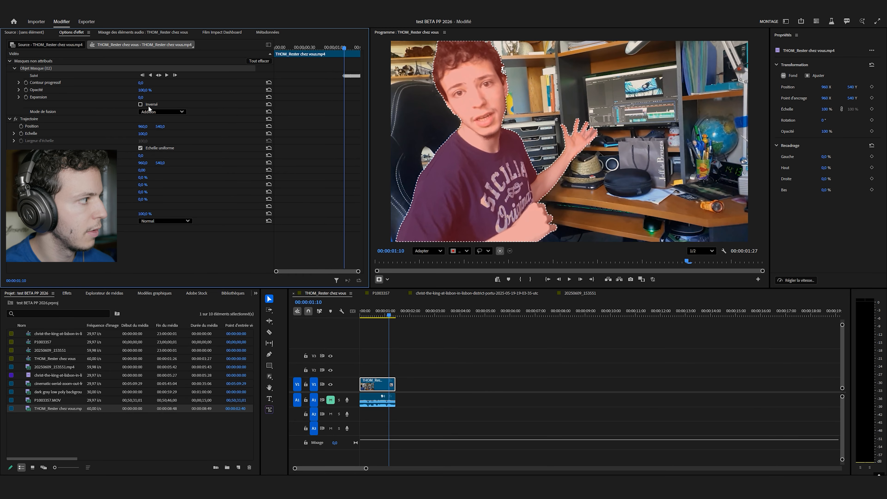
click(150, 76)
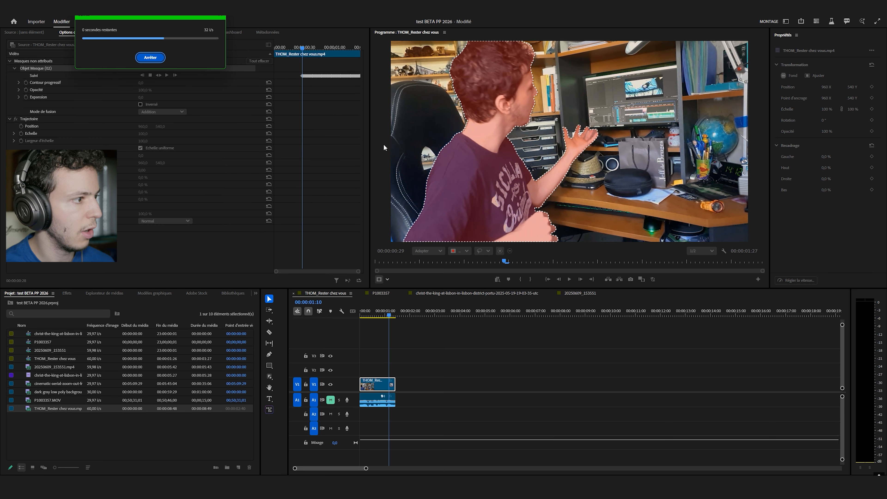
click(377, 316)
drag(377, 317, 377, 316)
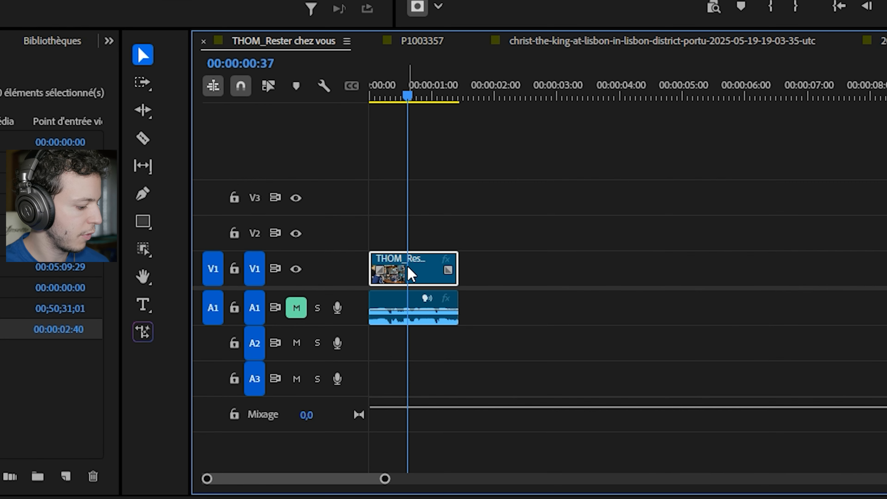
Duplicate the masked clip onto V2 and delete the object mask from the original clip on V1
drag(411, 282, 413, 241)
click(413, 281)
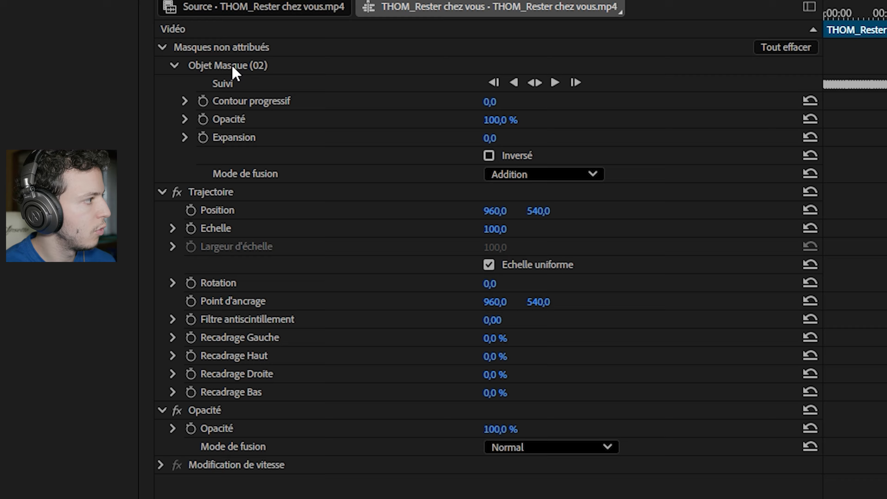
click(233, 67)
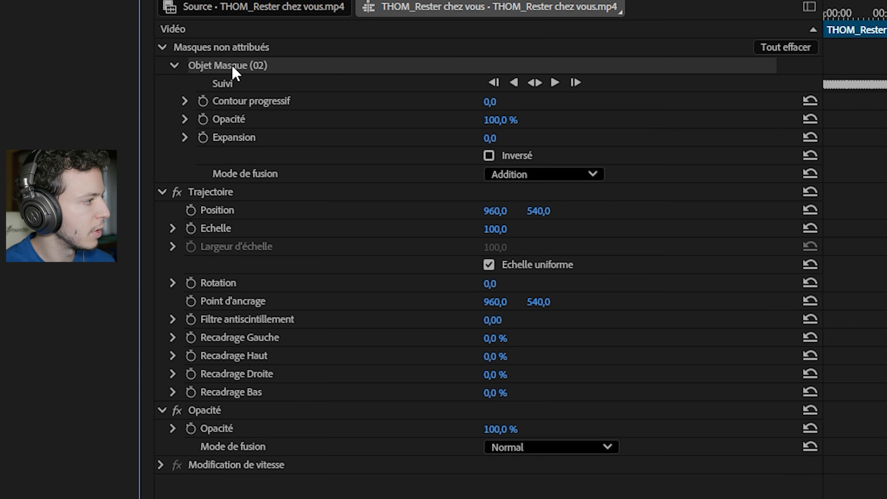
key(Delete)
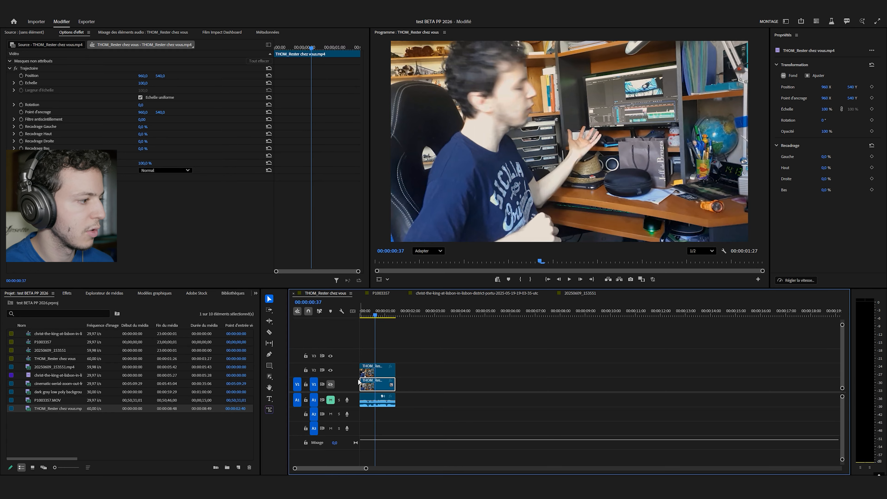
Move the V2 clip's unassigned object mask to its Opacity effect so only the man is kept, and play back the cutout
click(378, 372)
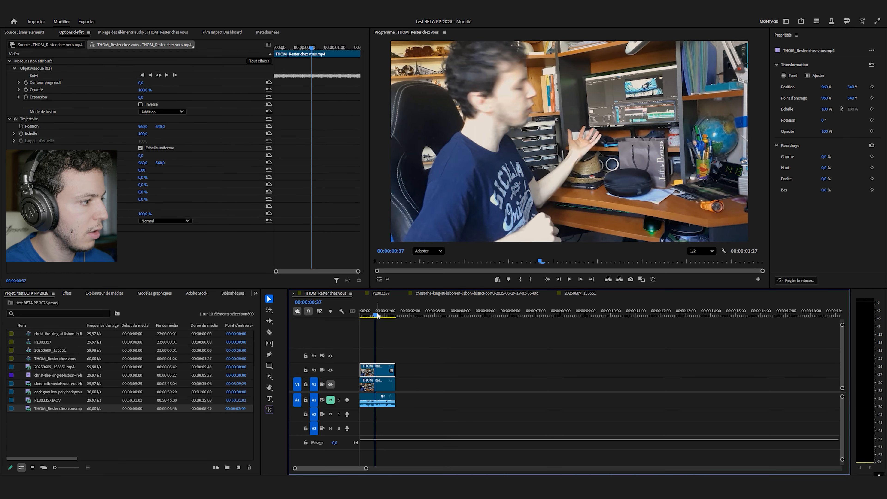
drag(378, 315, 373, 318)
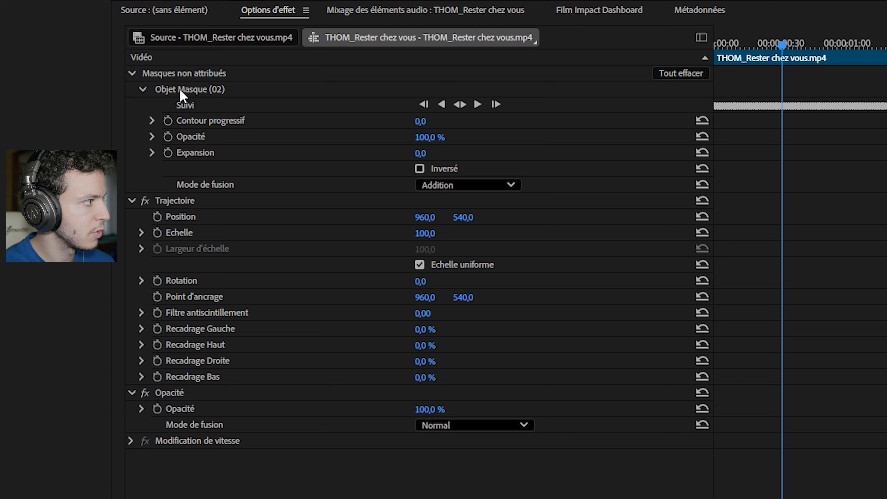
click(175, 87)
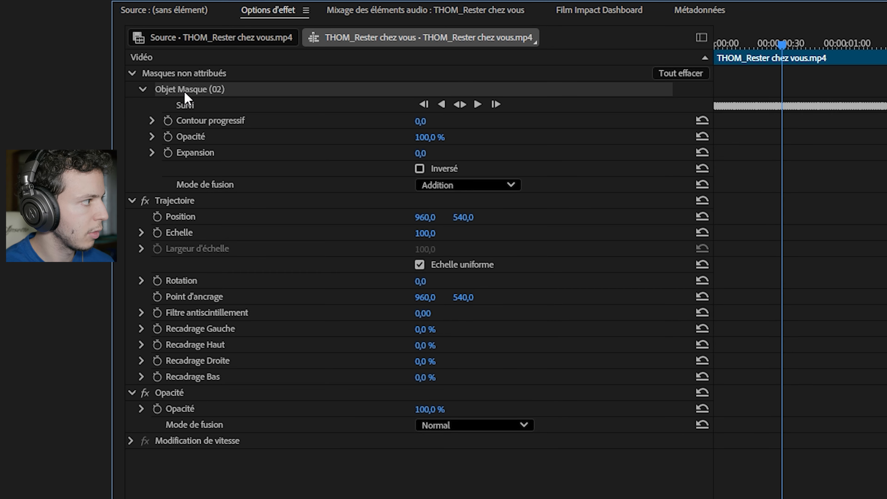
click(198, 106)
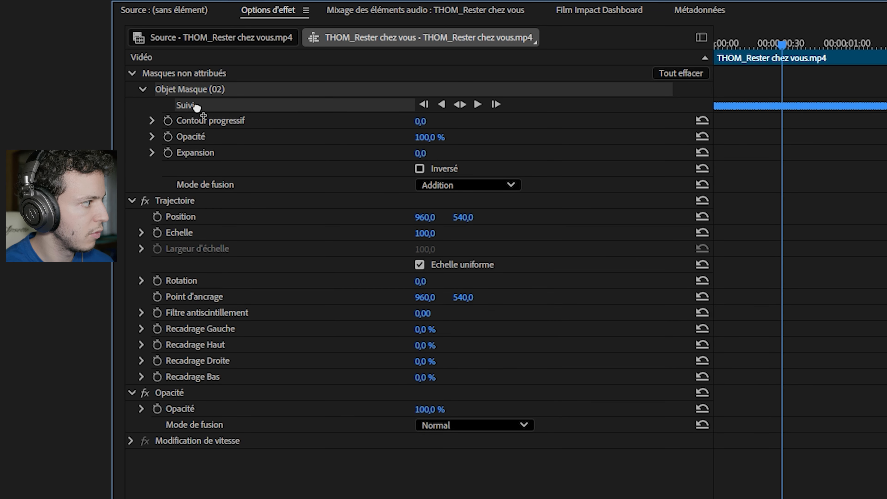
click(228, 390)
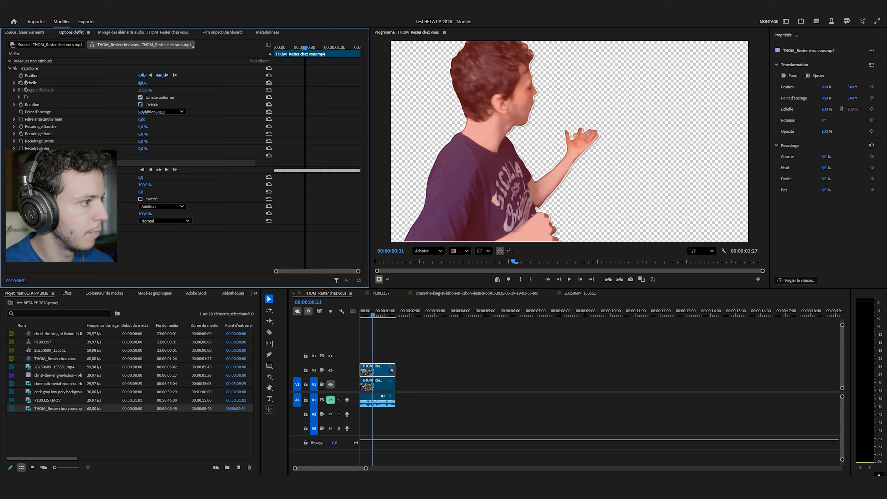
click(471, 327)
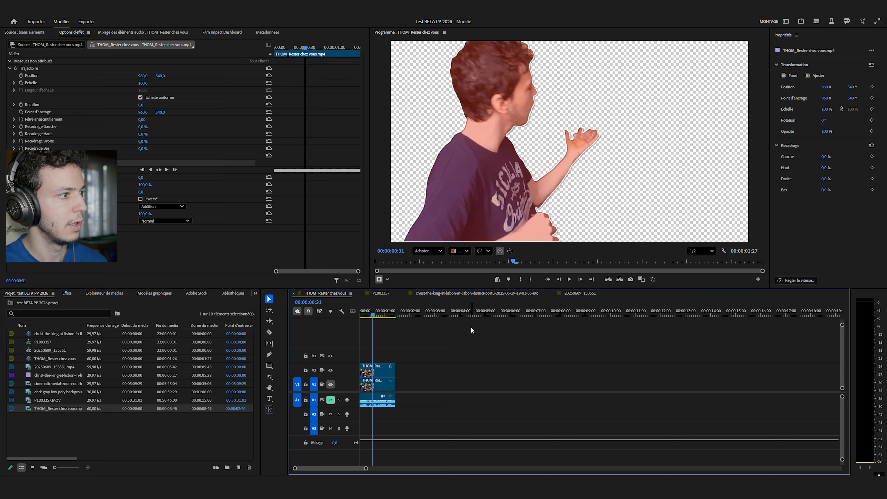
key(space)
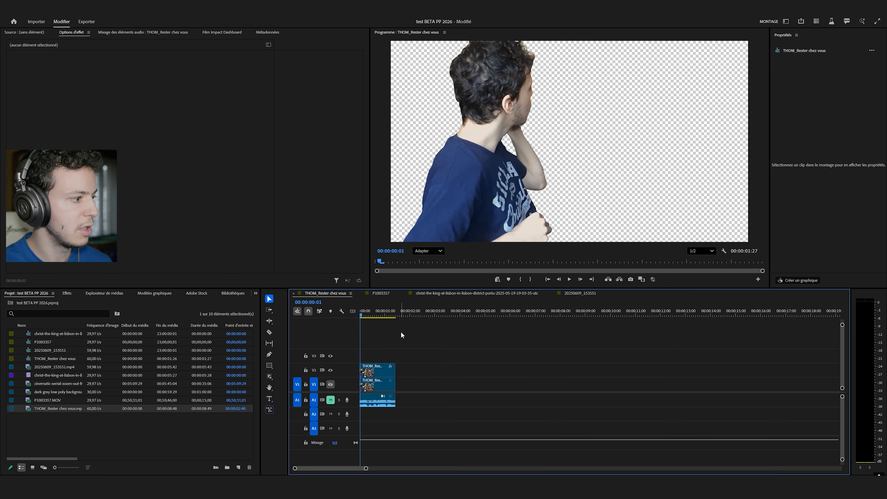
Show track V1, switch to the Couleur workspace and fully desaturate the V1 clip to black and white
click(330, 384)
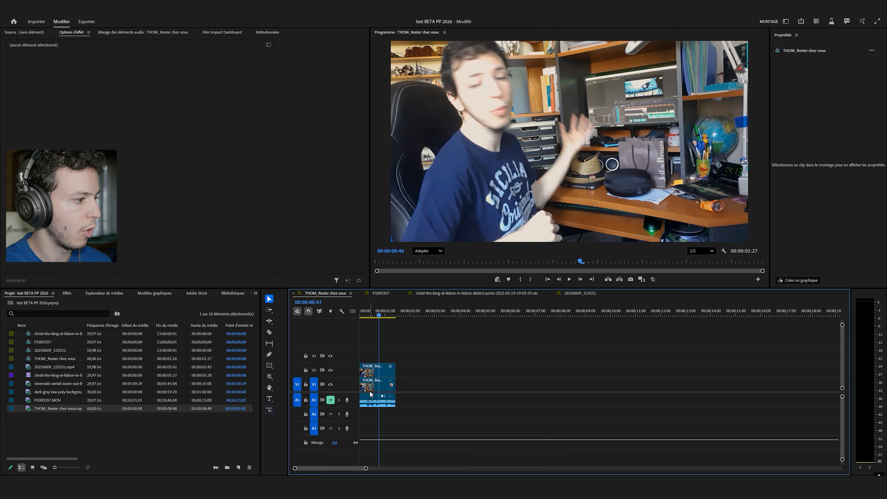
click(369, 385)
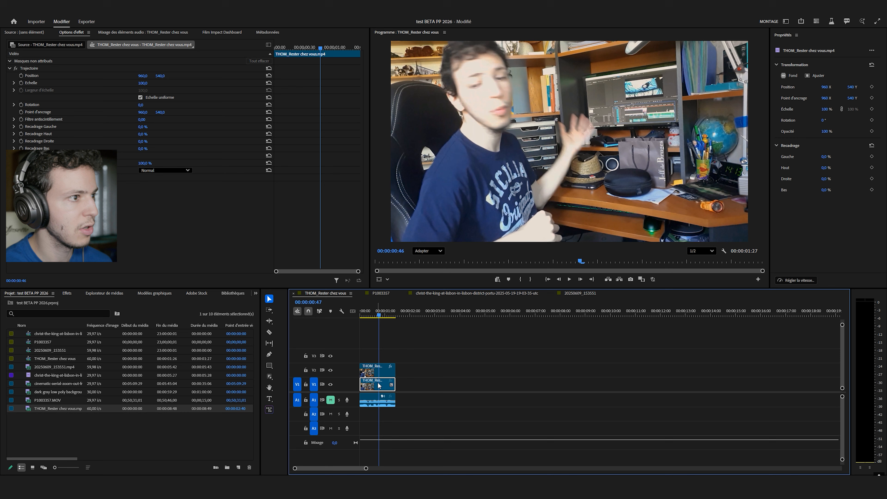
click(786, 21)
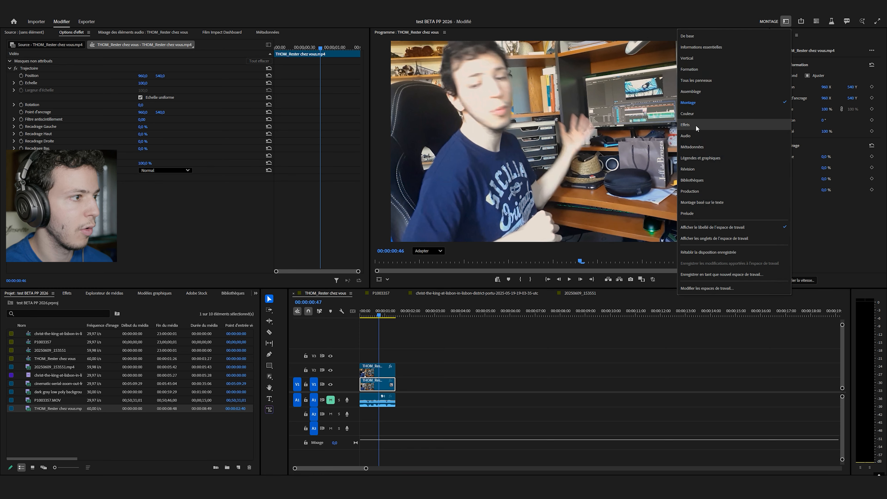
click(697, 115)
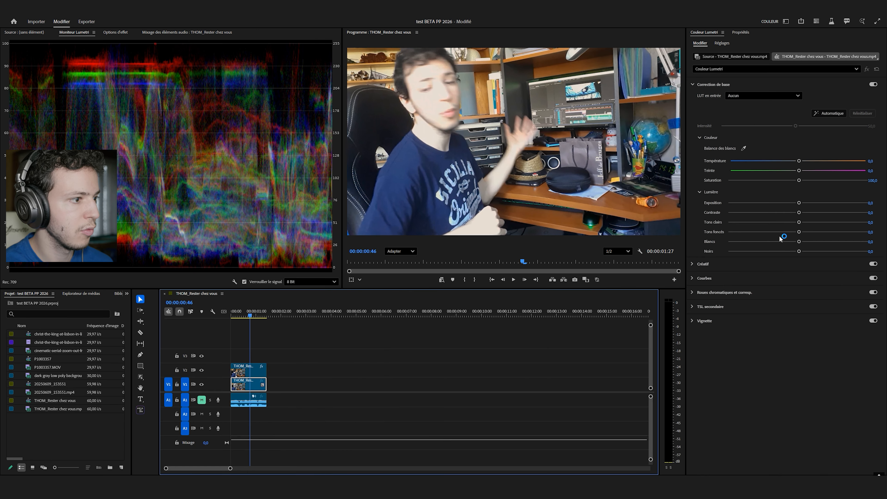
drag(798, 180, 718, 186)
click(414, 363)
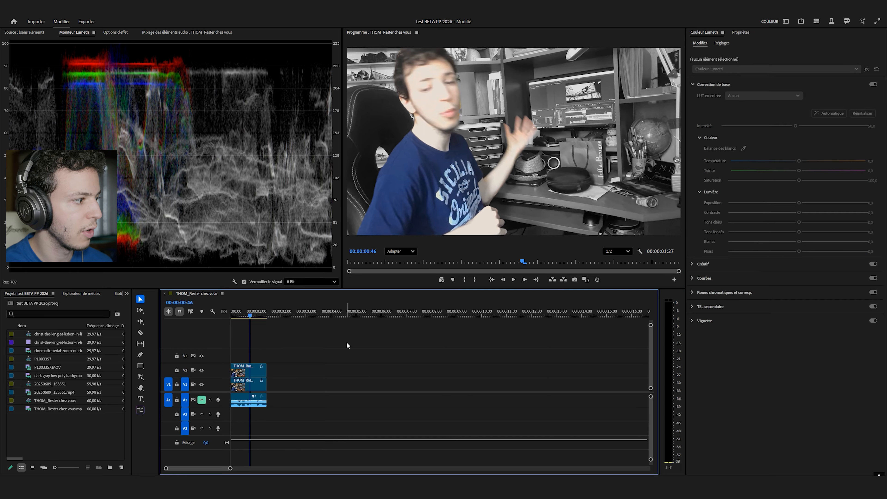
Move the cutout clip from V2 to V3 and add a large white "TEST" title over the desk area
mouse_move(251, 316)
mouse_down()
mouse_move(234, 316)
mouse_move(248, 316)
mouse_up()
drag(247, 371, 247, 357)
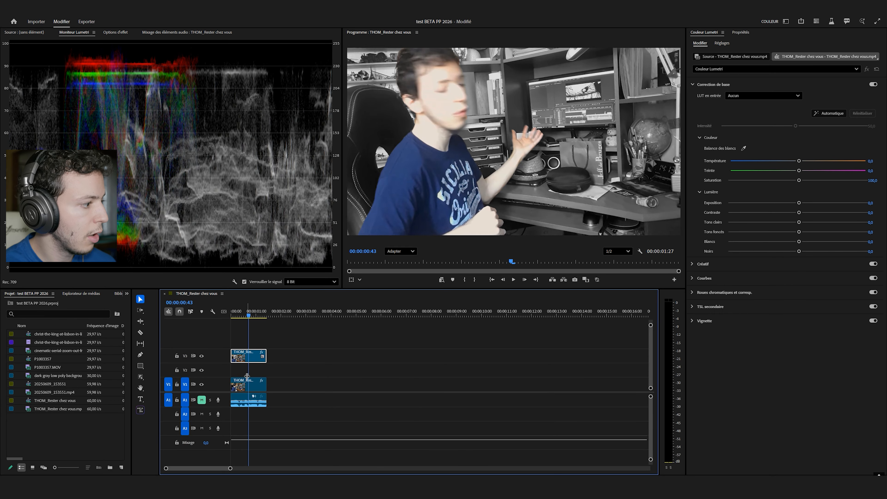
click(140, 399)
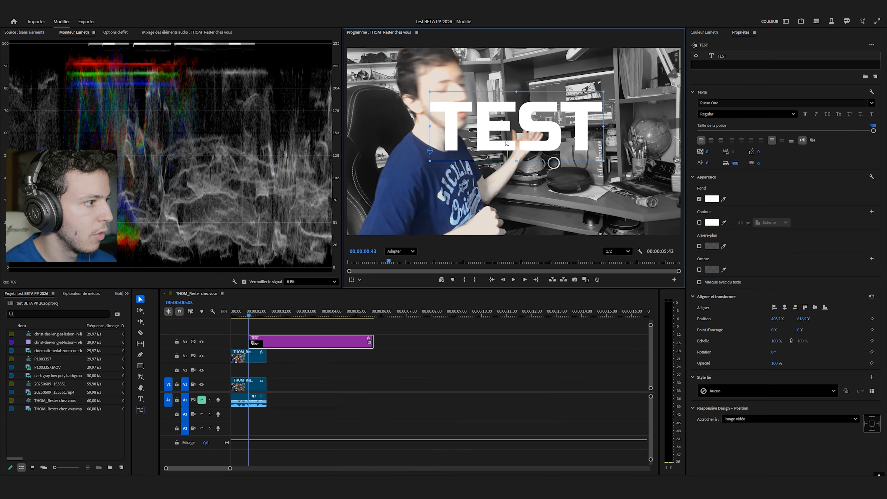
drag(501, 143, 547, 147)
Place the TEST title on V2 at the sequence start, trim it to the video clips' length and play it back
drag(300, 345, 282, 371)
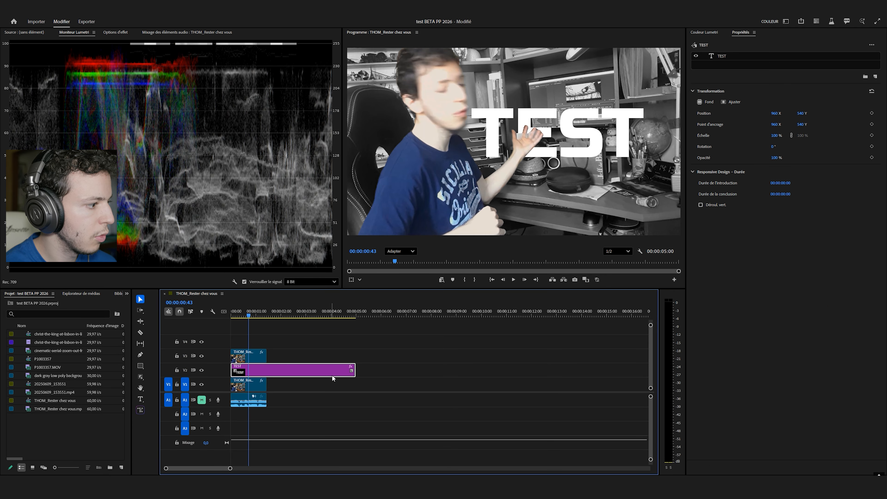
drag(355, 373, 267, 371)
drag(245, 315, 219, 316)
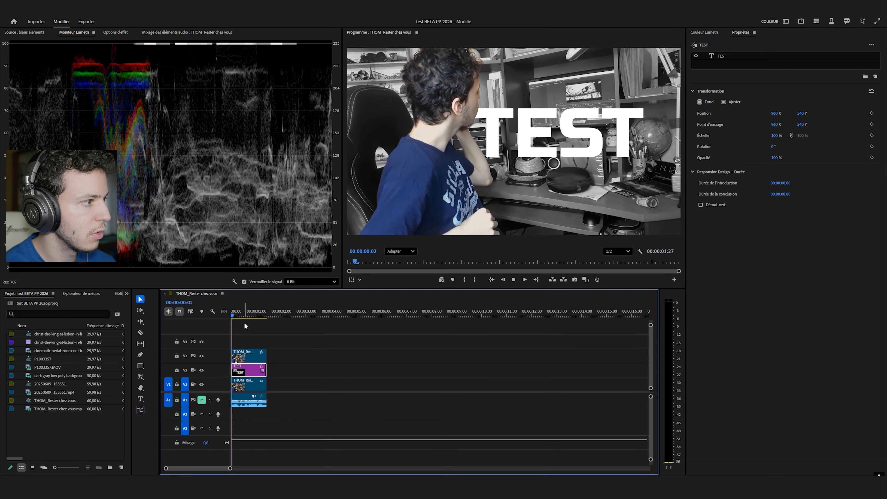
key(space)
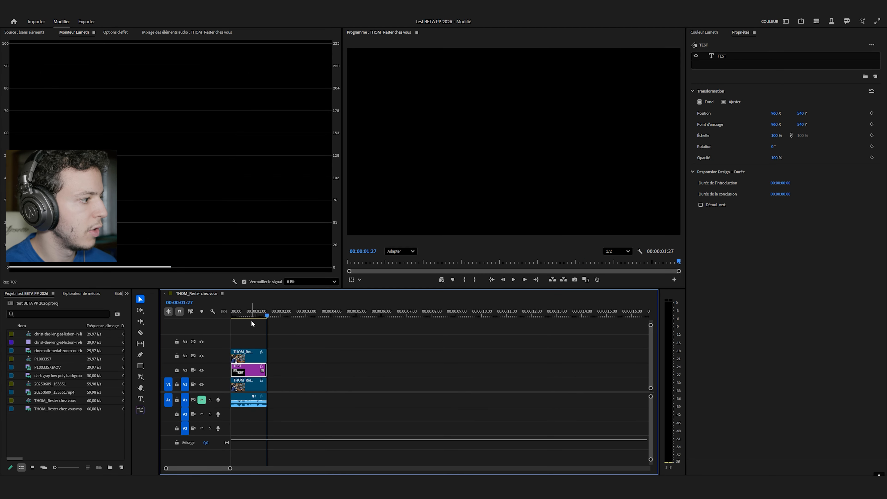
Set the TEST title's position to 843, 286 and check the man's cutout against it
click(247, 316)
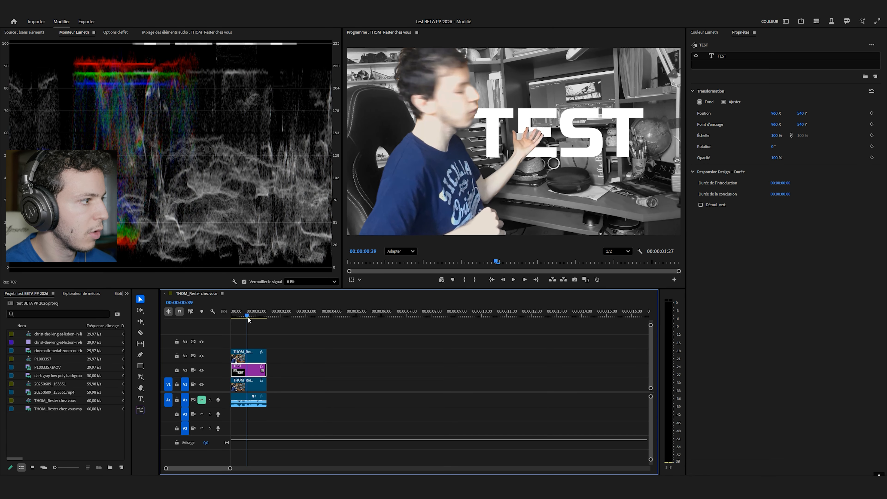
scroll(536, 135, up, 5)
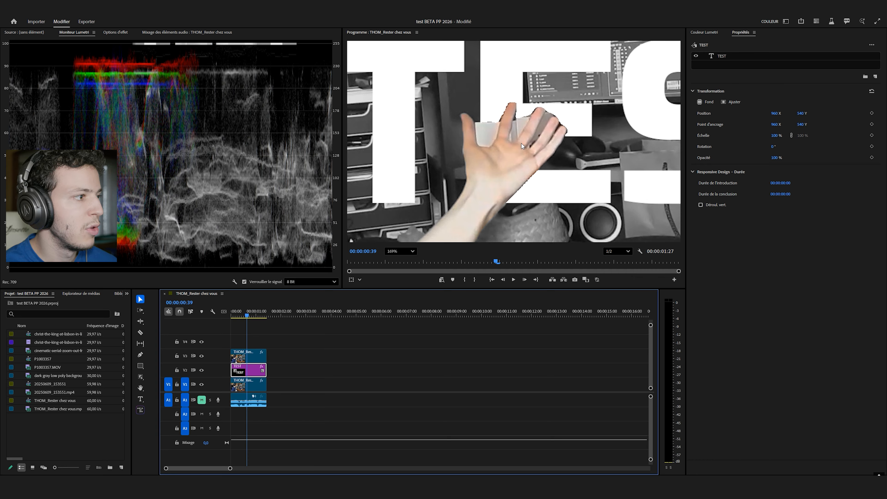
scroll(503, 171, down, 6)
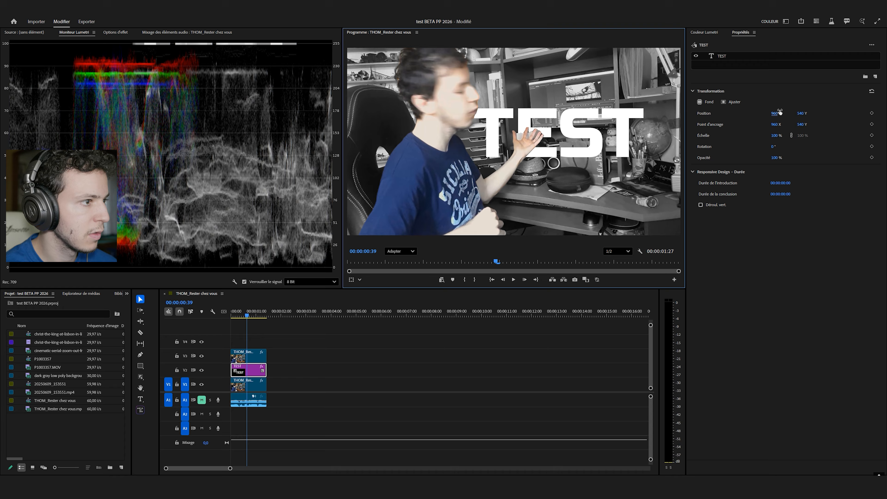
drag(775, 114, 720, 101)
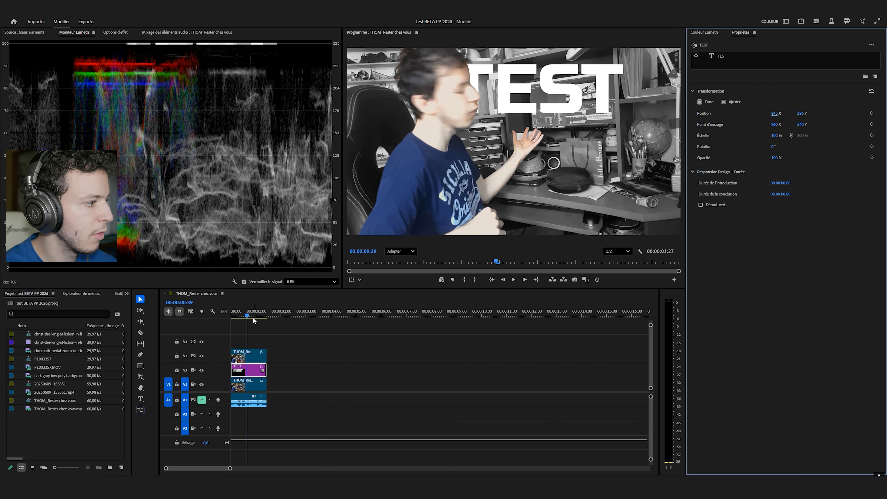
key(space)
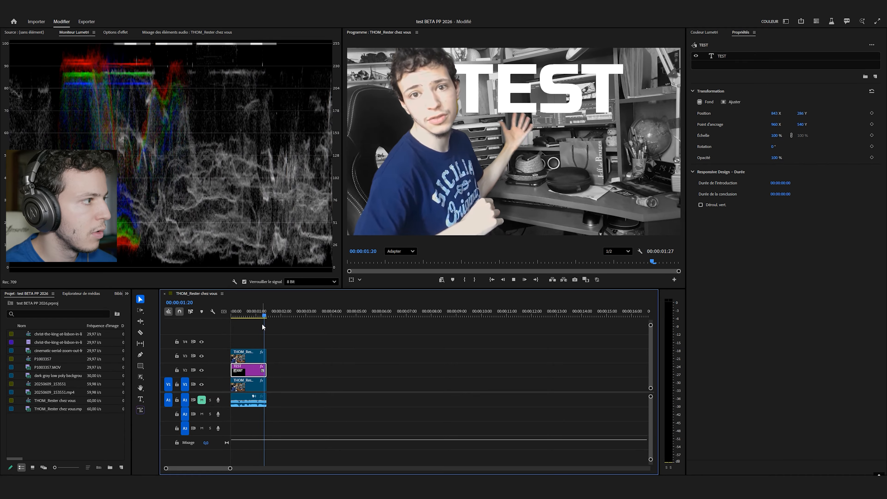
drag(264, 317, 267, 318)
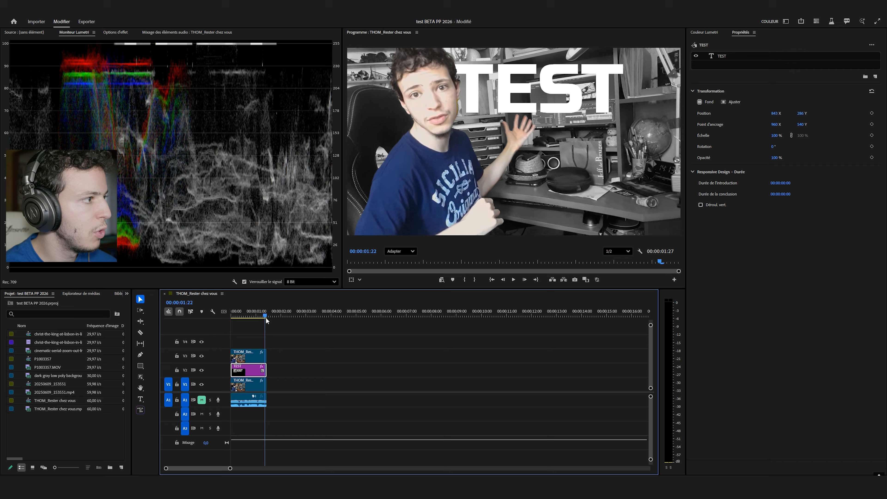
scroll(449, 58, up, 4)
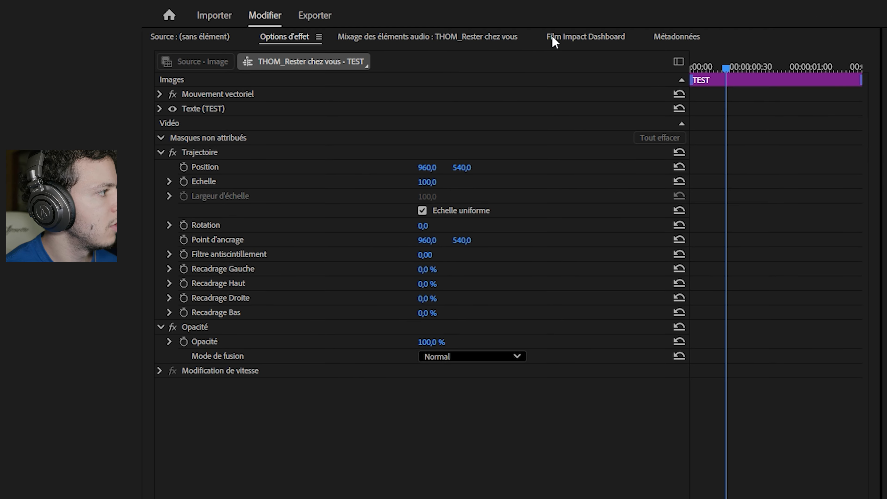
Apply the Film Impact Text Animator transition to the TEST title and preview it from the sequence start
click(555, 38)
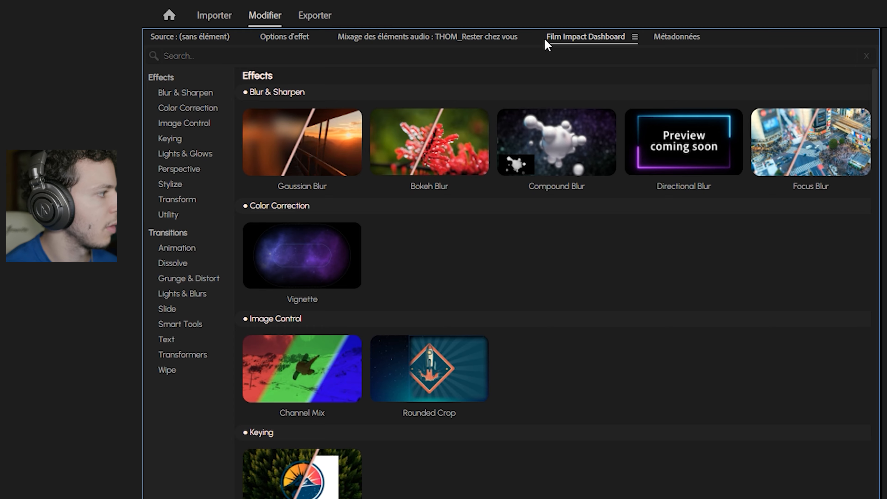
click(166, 344)
mouse_move(302, 151)
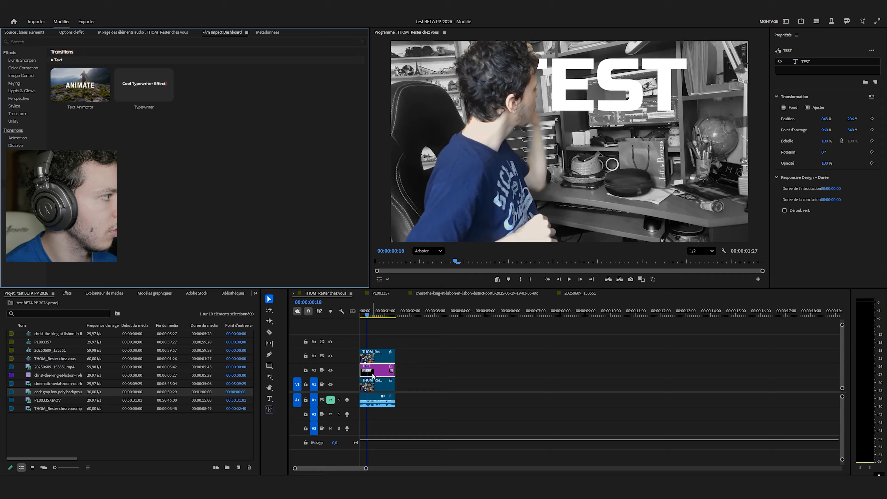
click(81, 108)
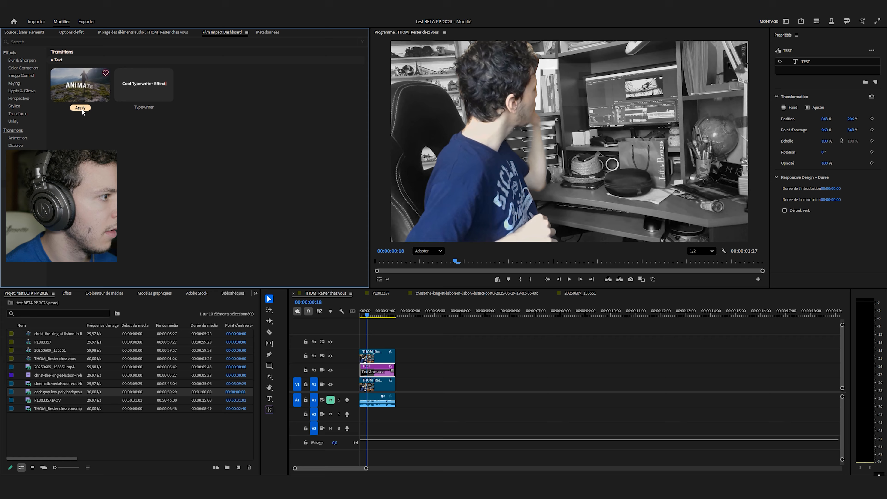
click(357, 316)
key(space)
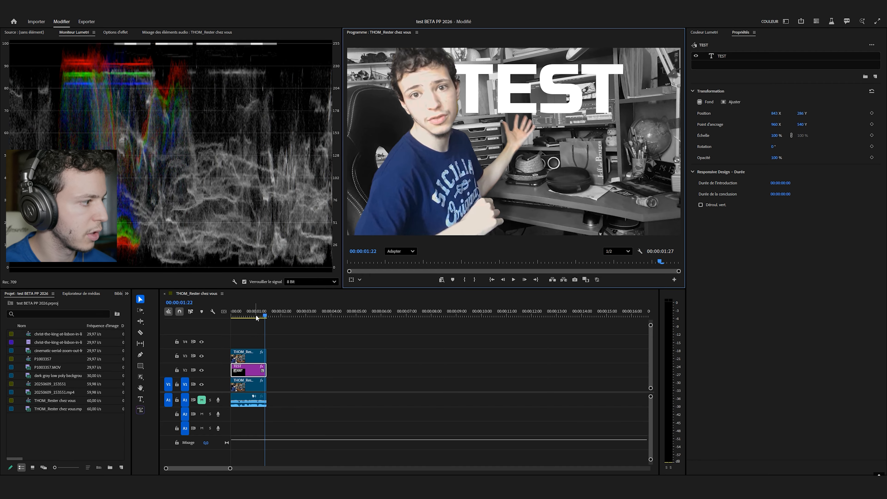
click(244, 315)
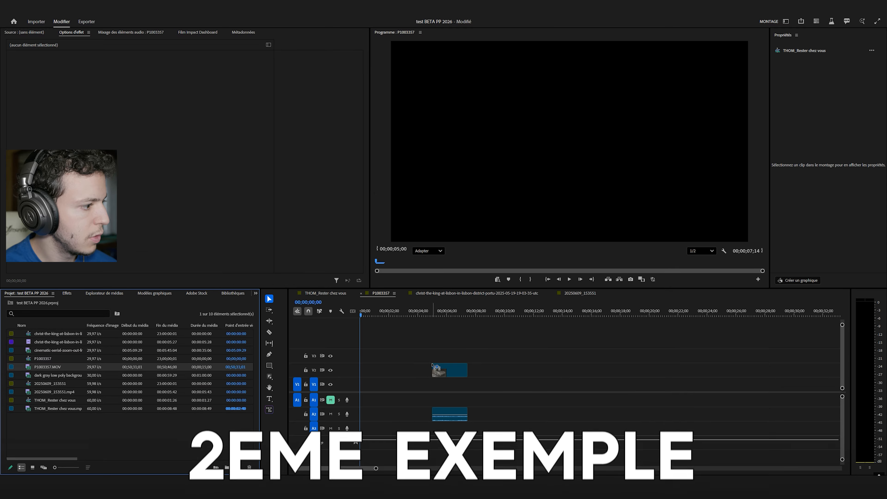
Move the Porsche clip to the start of the P1003357 sequence on V1 and skim through it
drag(435, 367, 364, 385)
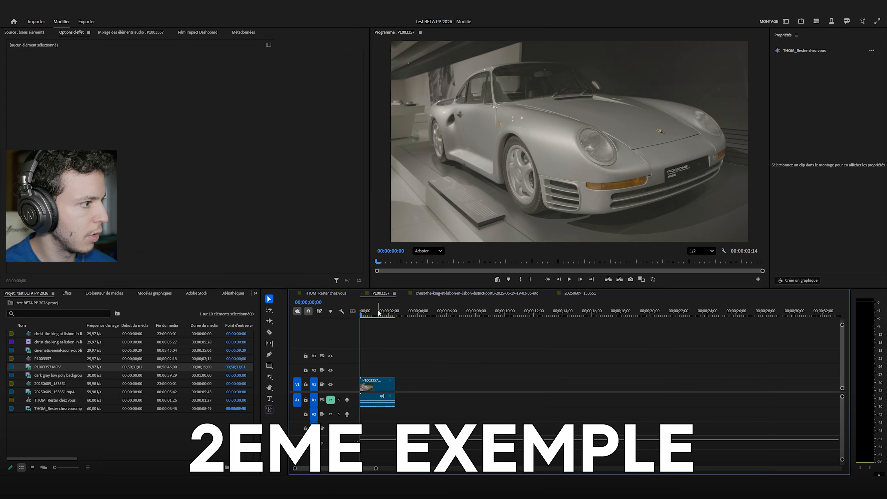
drag(368, 309, 376, 312)
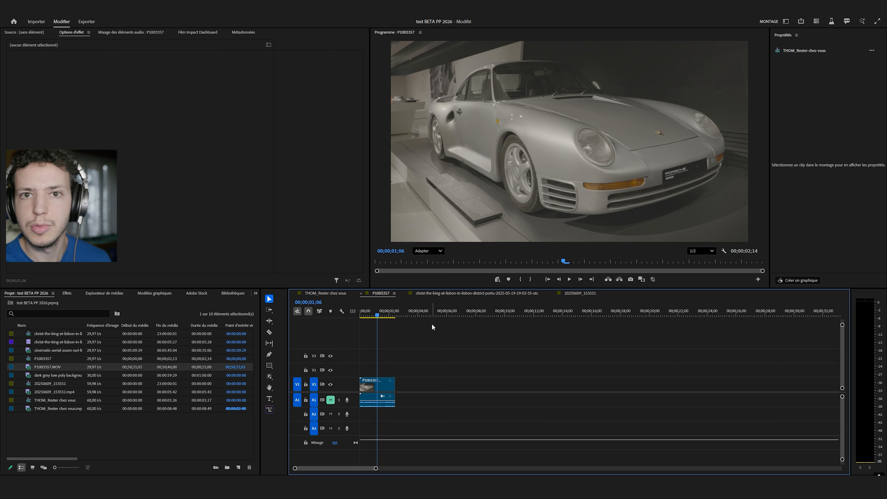
click(362, 316)
drag(362, 318, 361, 317)
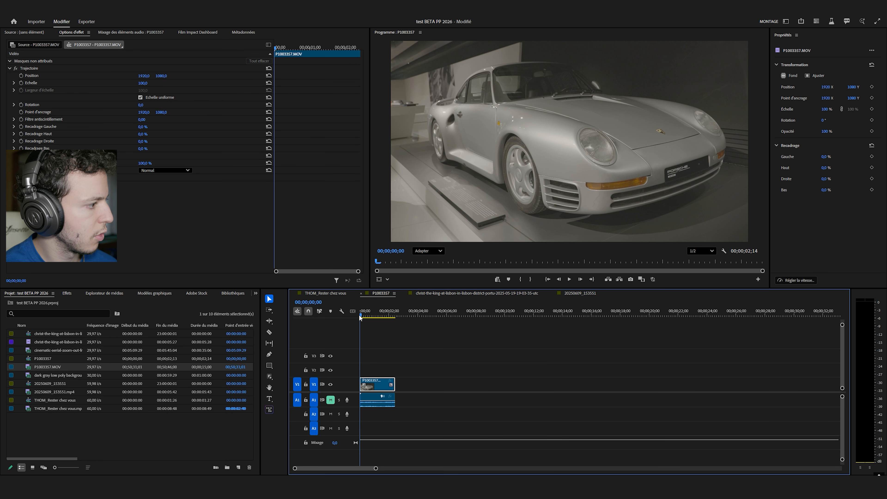
Apply the "LUT LUMIX S5 + Correction" effect preset to the Porsche clip
click(72, 293)
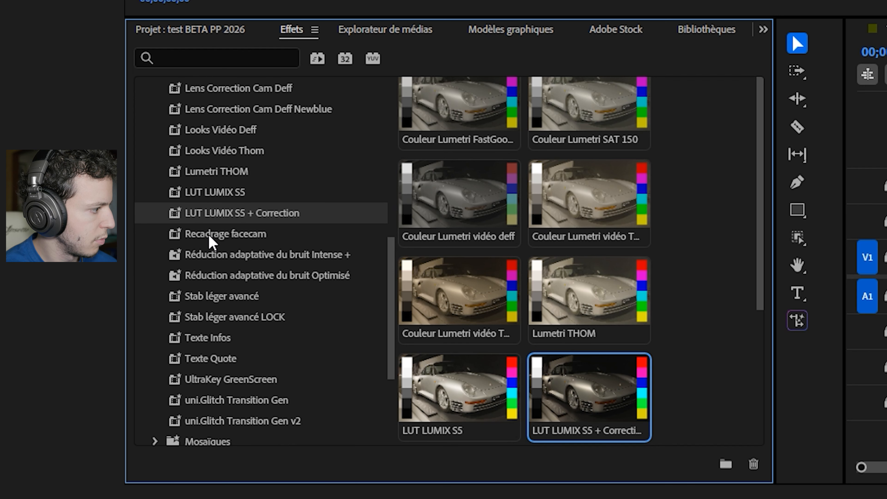
scroll(43, 372, down, 3)
scroll(43, 372, up, 2)
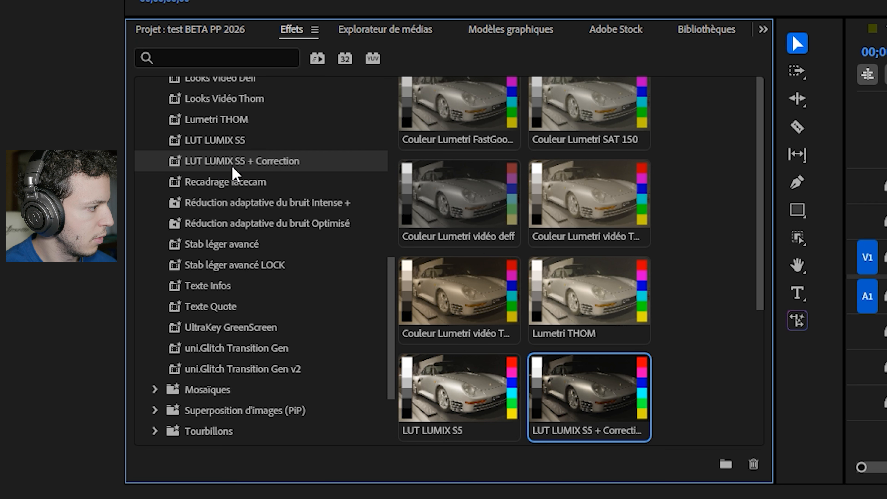
drag(228, 164, 377, 385)
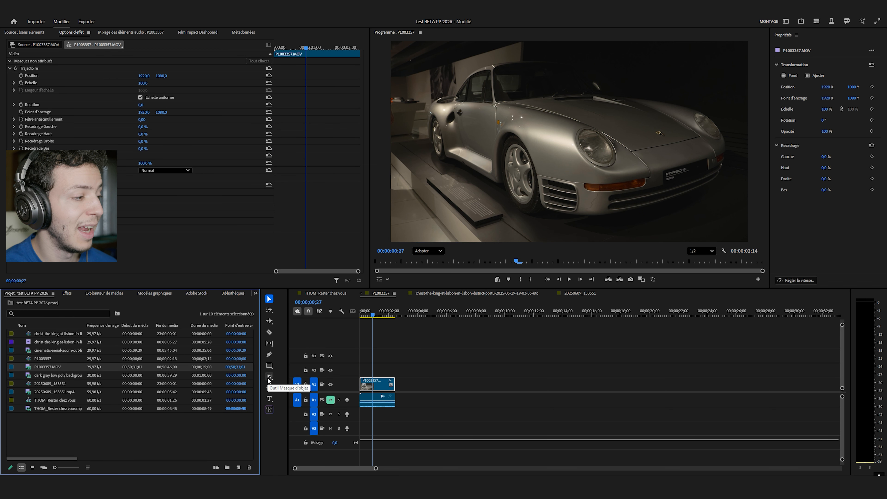
Create an object mask covering the whole Porsche with the Object Mask tool
click(269, 379)
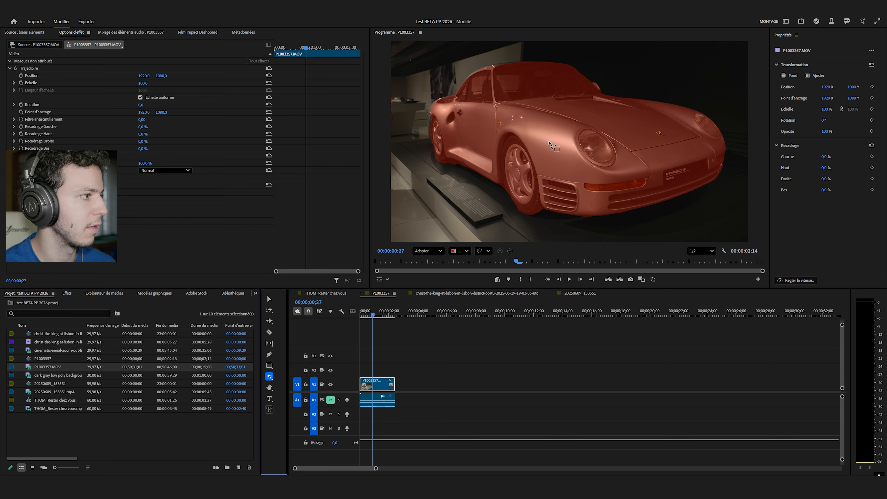
click(550, 144)
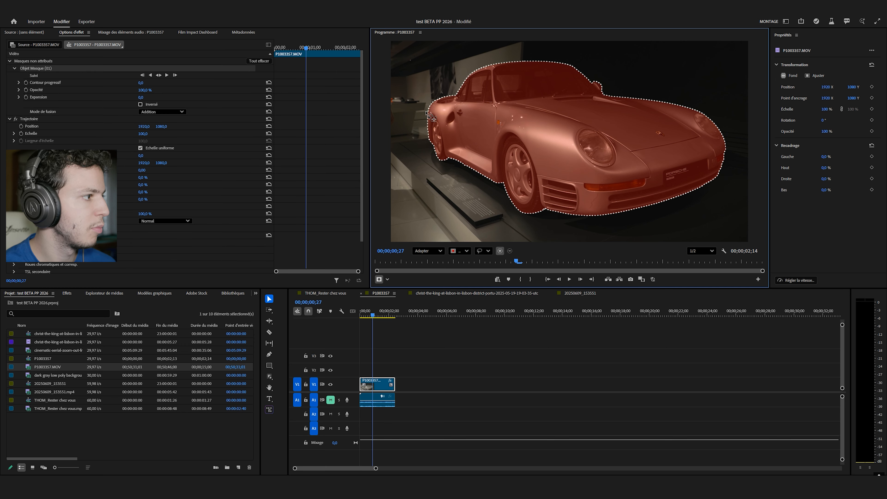
Examine the mask outline up close around the Porsche's rear, wheels and sill, and return to the full-frame view
scroll(425, 131, up, 6)
scroll(426, 131, up, 1)
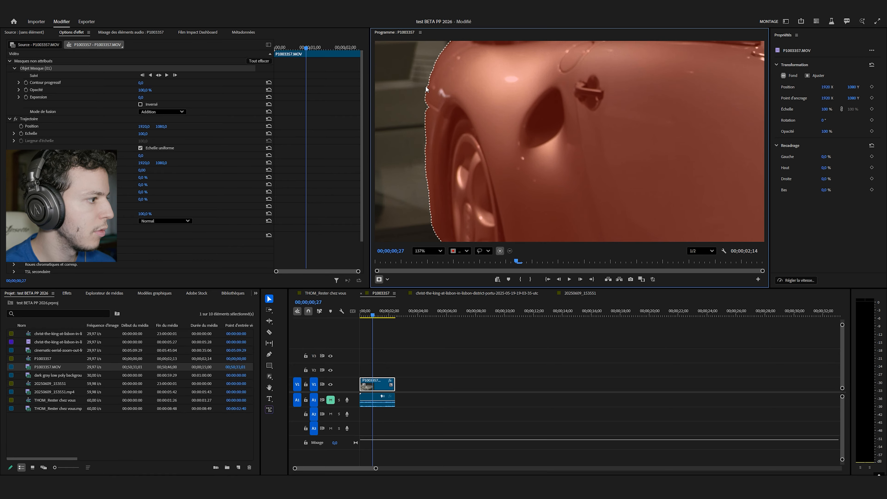
scroll(427, 145, down, 2)
scroll(427, 144, up, 1)
scroll(427, 145, down, 1)
key(h)
drag(520, 238, 482, 158)
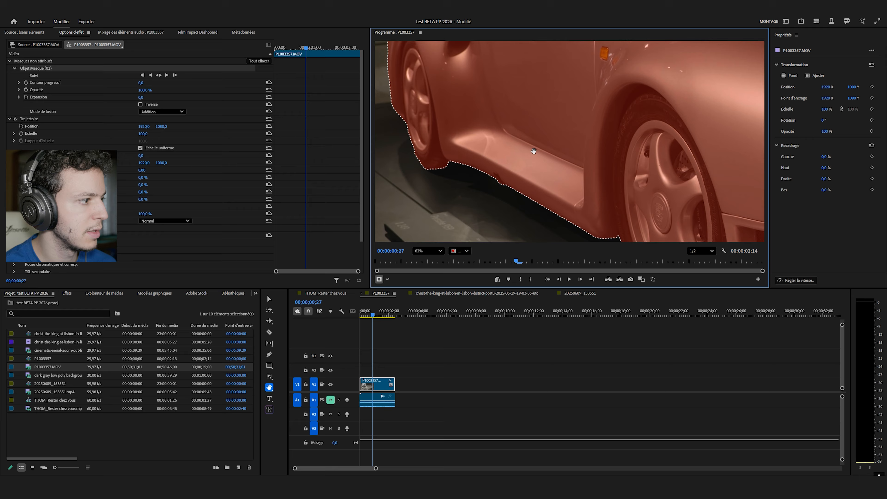
click(430, 251)
click(424, 259)
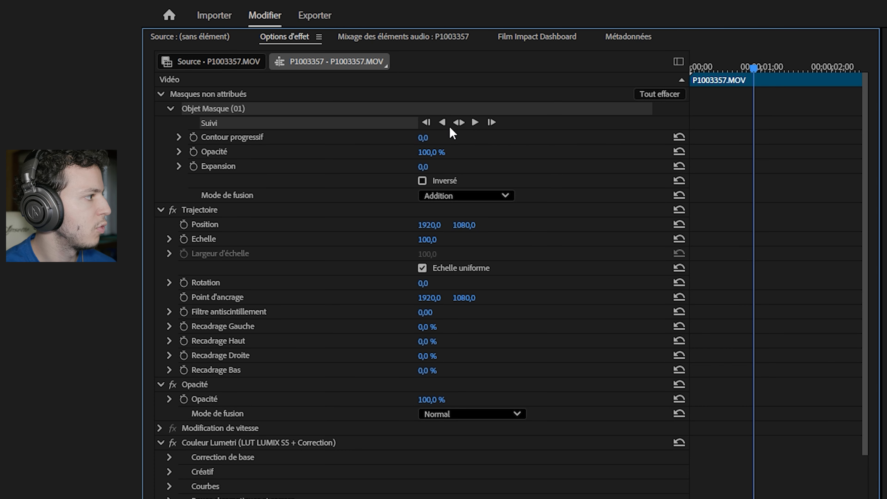
Track the Porsche's object mask in both directions and assign it to the clip's Opacity, checking the cutout in playback
click(455, 122)
drag(213, 109, 216, 388)
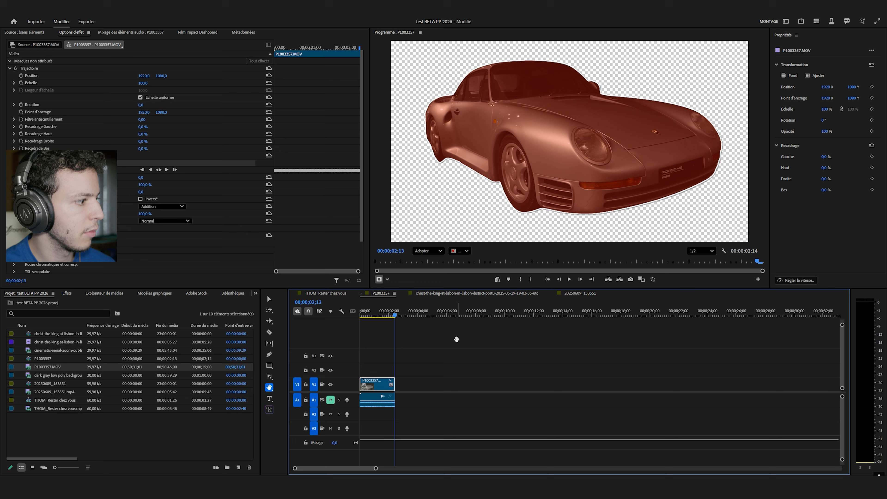
key(v)
click(495, 347)
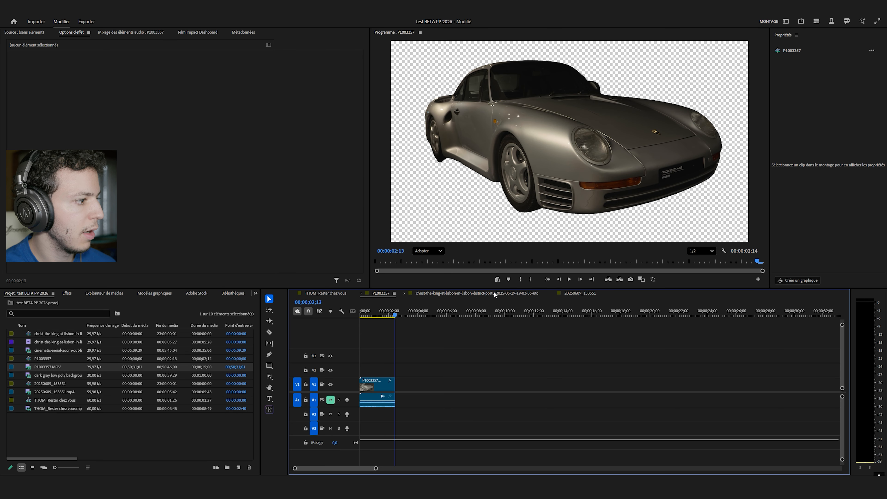
drag(395, 313, 352, 317)
key(space)
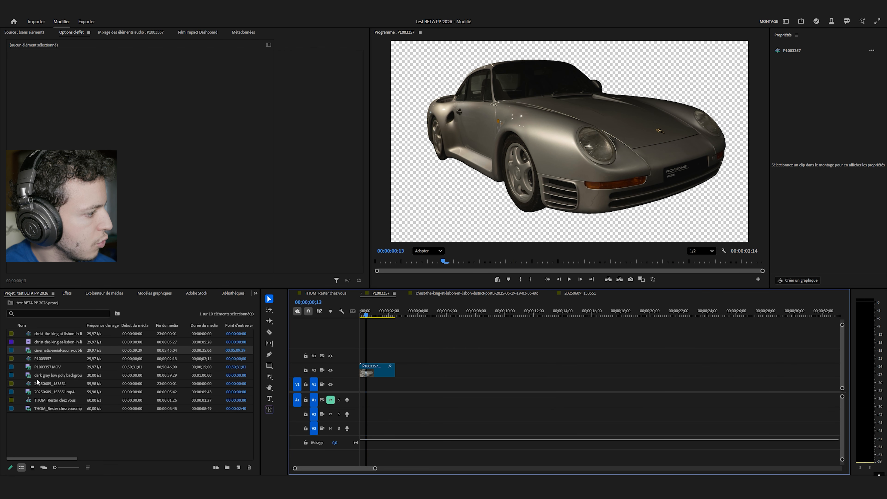
Place the dark gray low poly background clip on V1 beneath the Porsche cutout and fit it to the frame
click(26, 375)
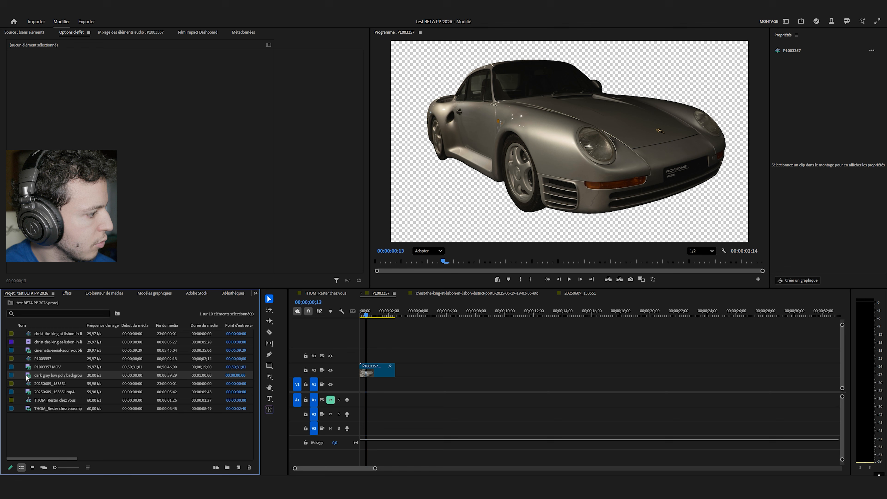
drag(35, 377, 374, 387)
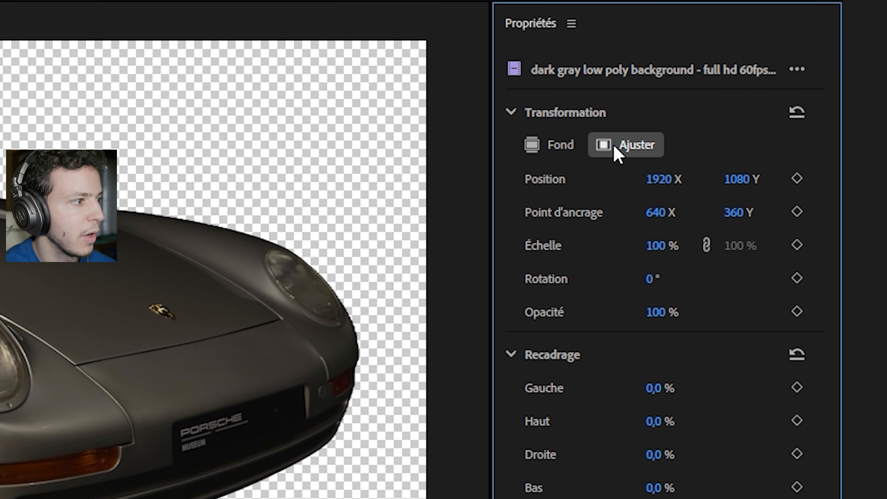
click(811, 77)
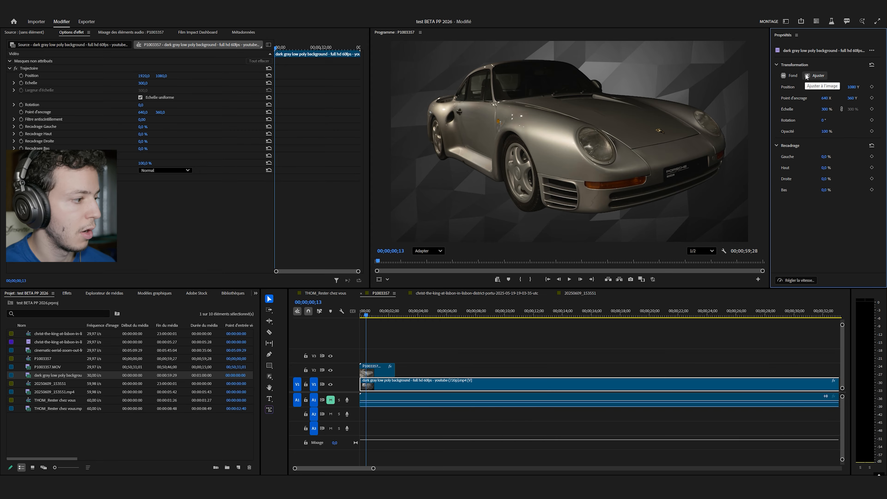
Open the clip options for the dark gray low poly background on V1
right_click(387, 387)
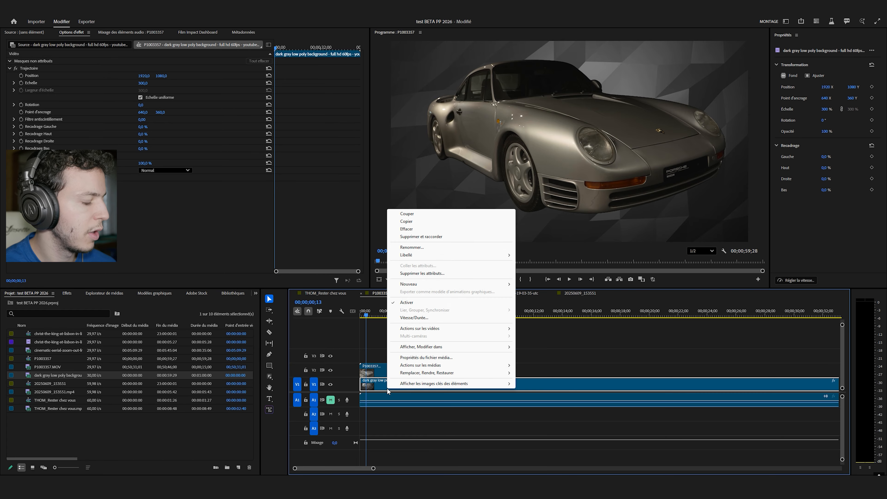